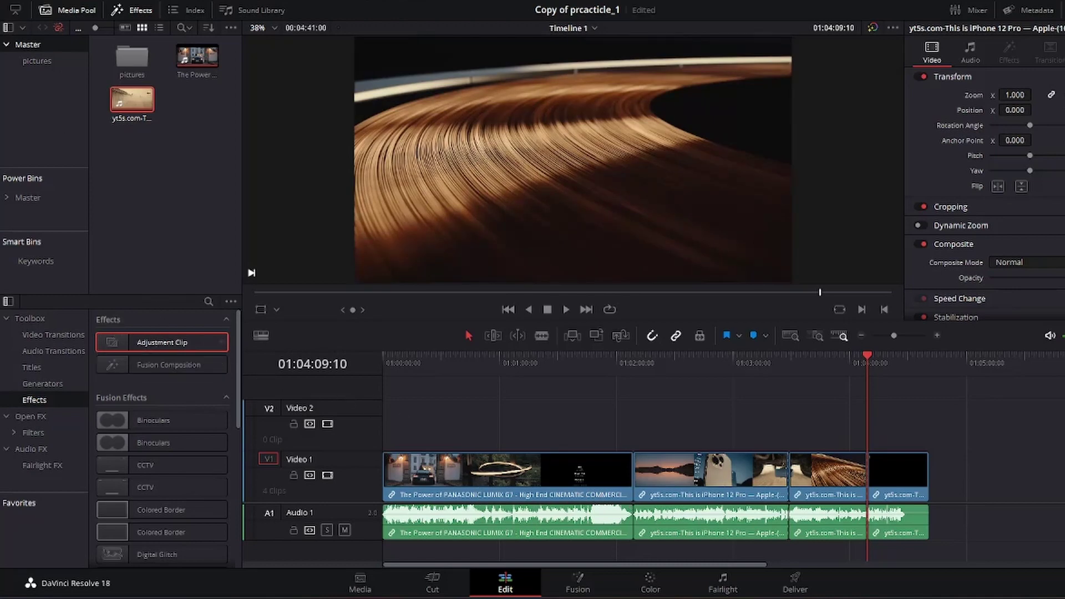
{"action": "left_click", "coordinate": [134, 10]}
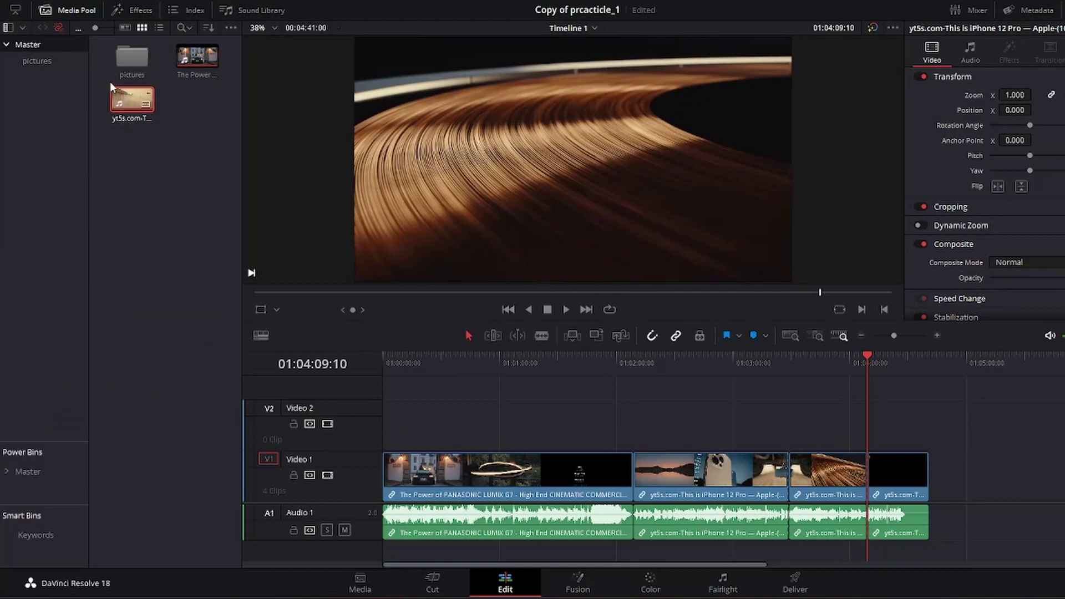
{"action": "left_click", "coordinate": [131, 10]}
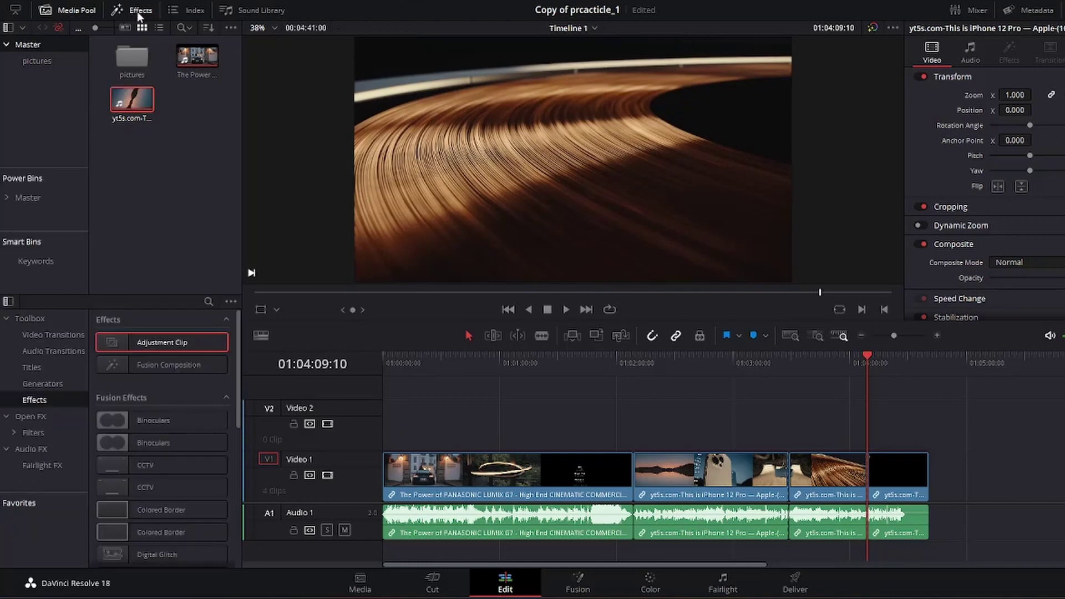
{"action": "left_click", "coordinate": [47, 338]}
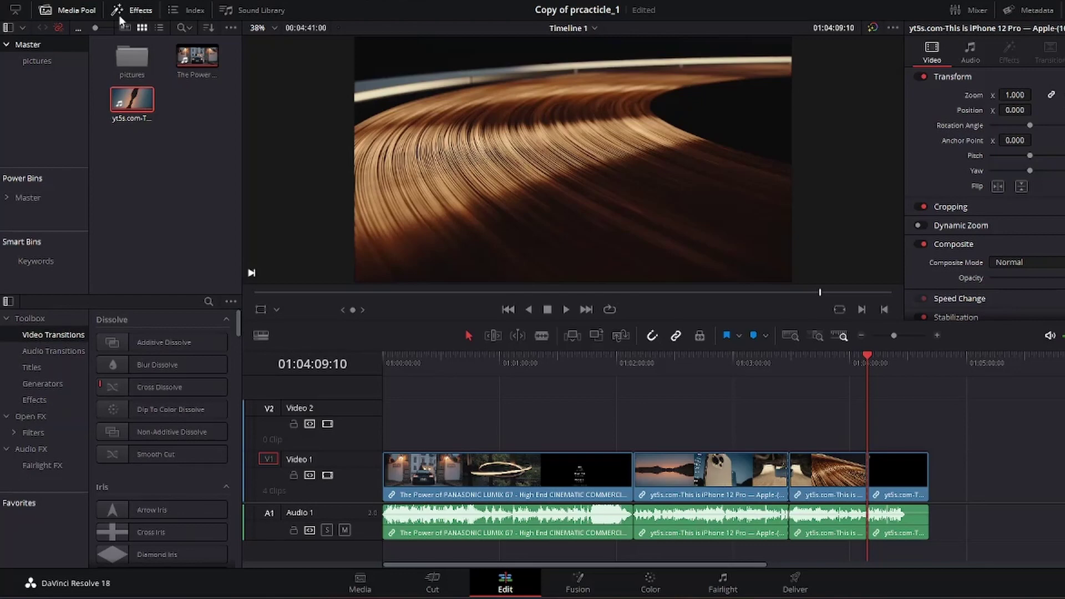
{"action": "left_click", "coordinate": [36, 401]}
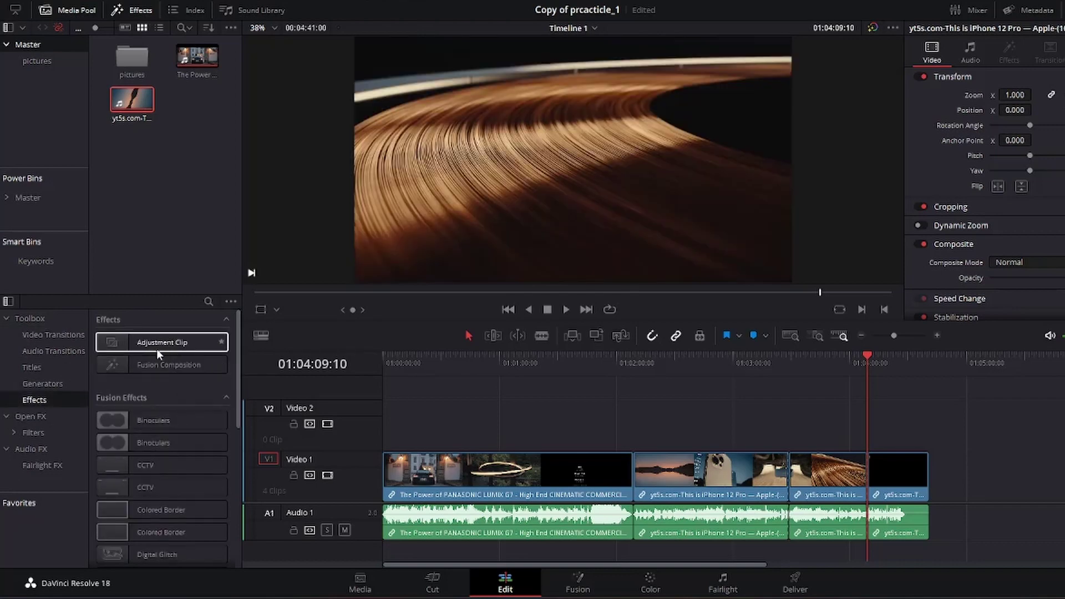
Place an Adjustment Clip on Video 2 and extend it back to the timeline start
{"action": "left_click_drag", "start_coordinate": [157, 349], "coordinate": [437, 421]}
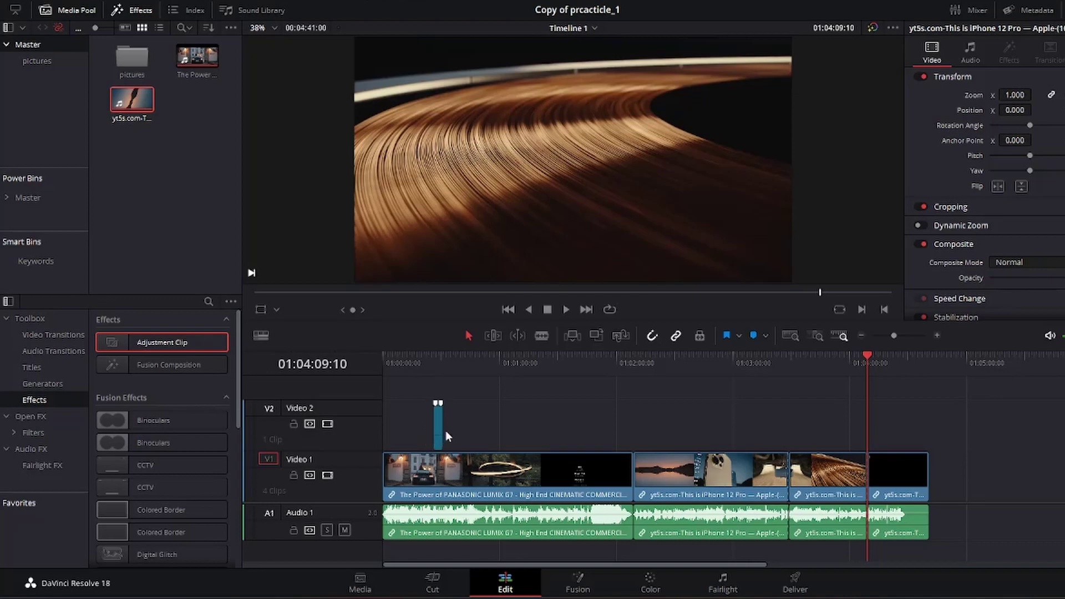
{"action": "right_click", "coordinate": [326, 445]}
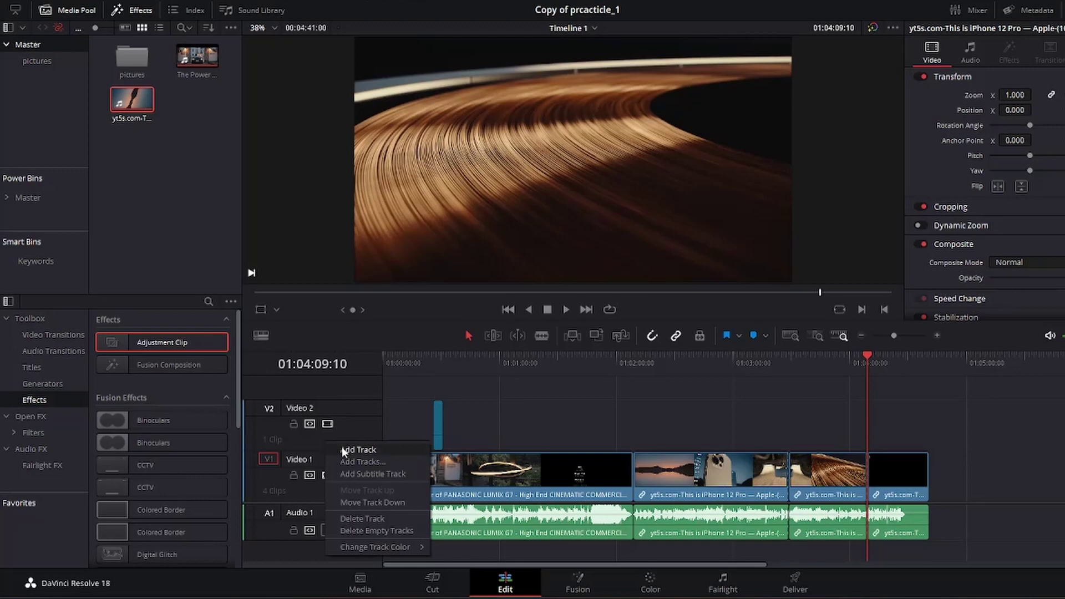
{"action": "left_click", "coordinate": [490, 404]}
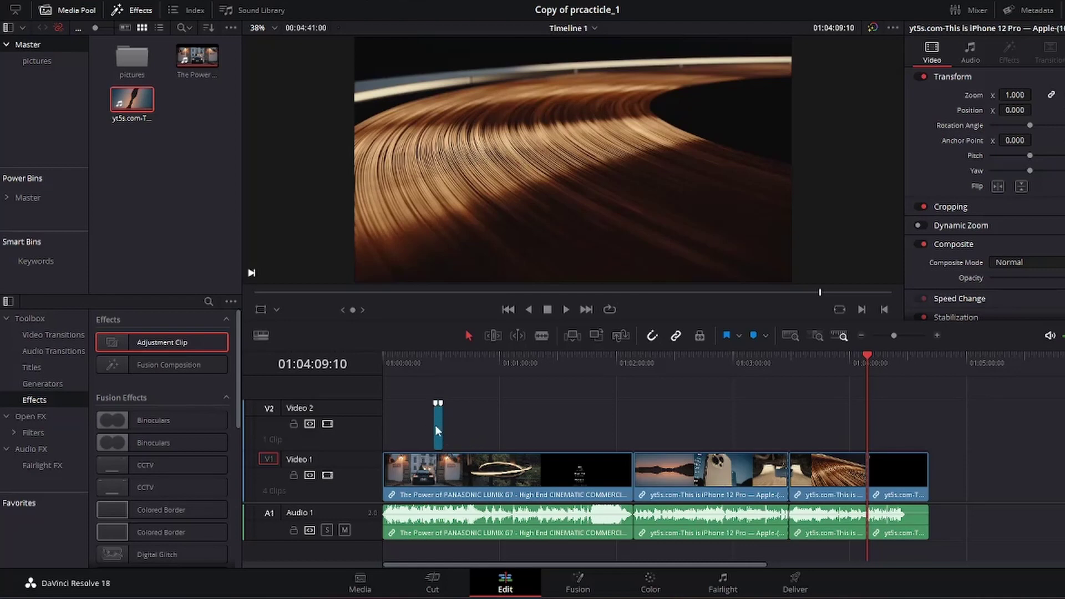
{"action": "left_click_drag", "start_coordinate": [434, 425], "coordinate": [789, 428]}
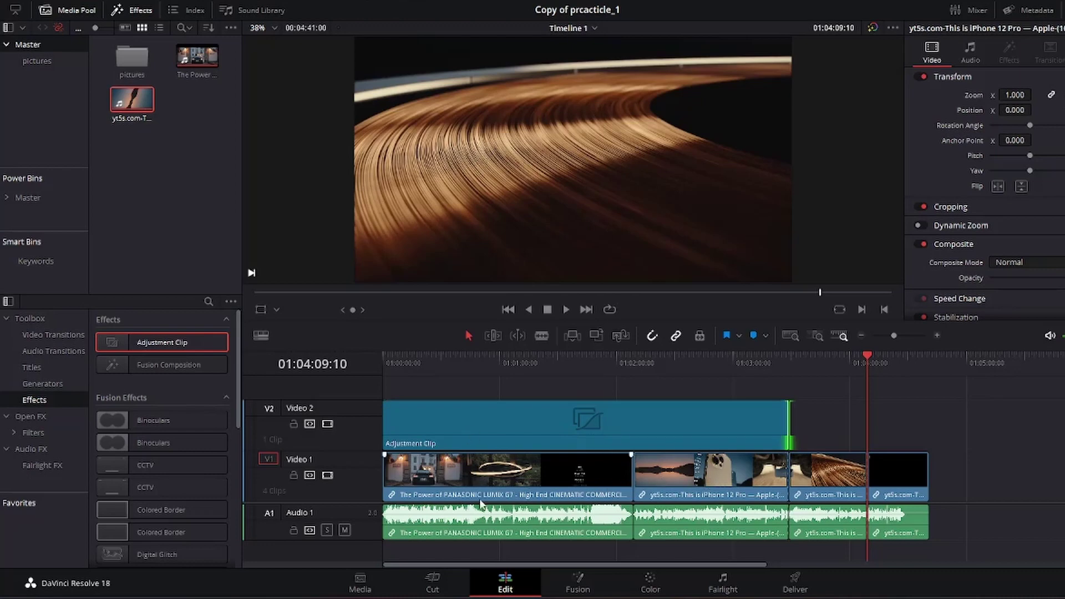
Preview the frame at 01:01:30:04 and select the Video 2 adjustment clip
{"action": "left_click", "coordinate": [614, 366]}
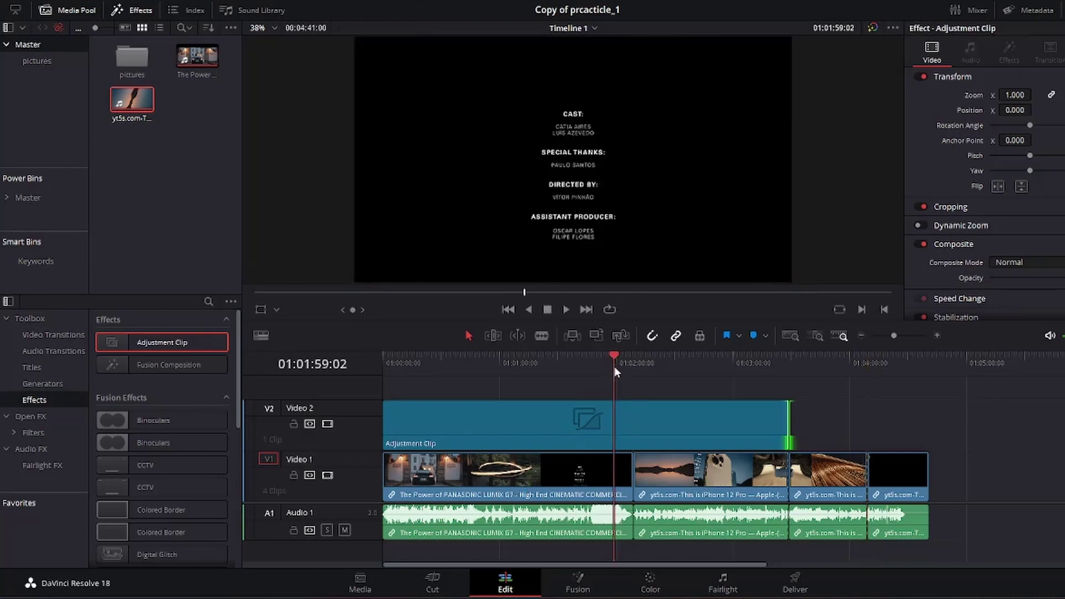
{"action": "left_click_drag", "start_coordinate": [608, 355], "coordinate": [557, 374]}
{"action": "left_click", "coordinate": [469, 438]}
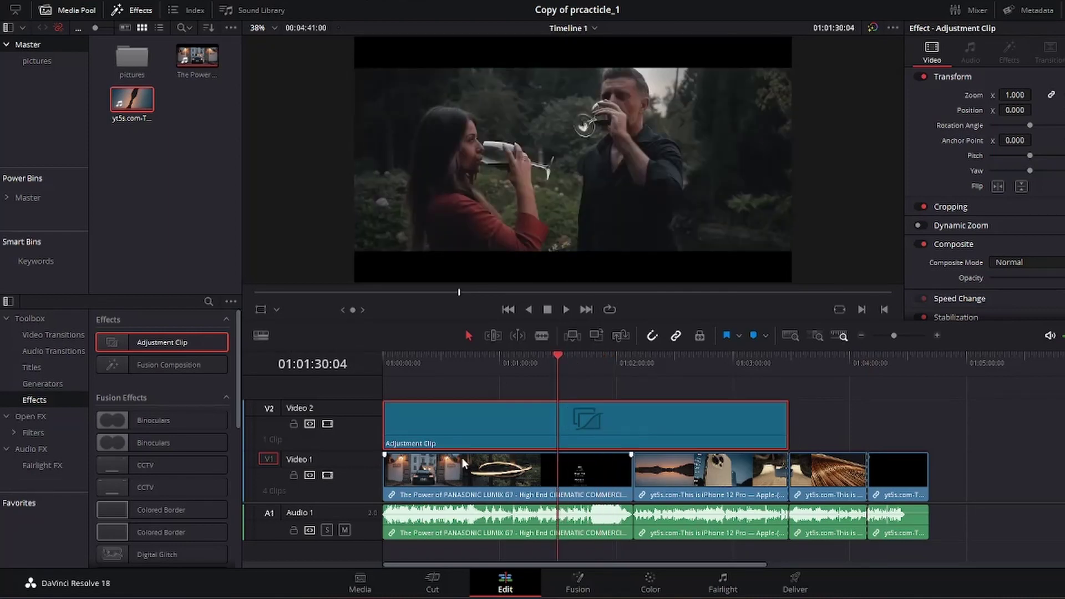
On the Color page, apply the Cintel Print to Linear LUT to the adjustment clip's node
{"action": "left_click", "coordinate": [649, 590]}
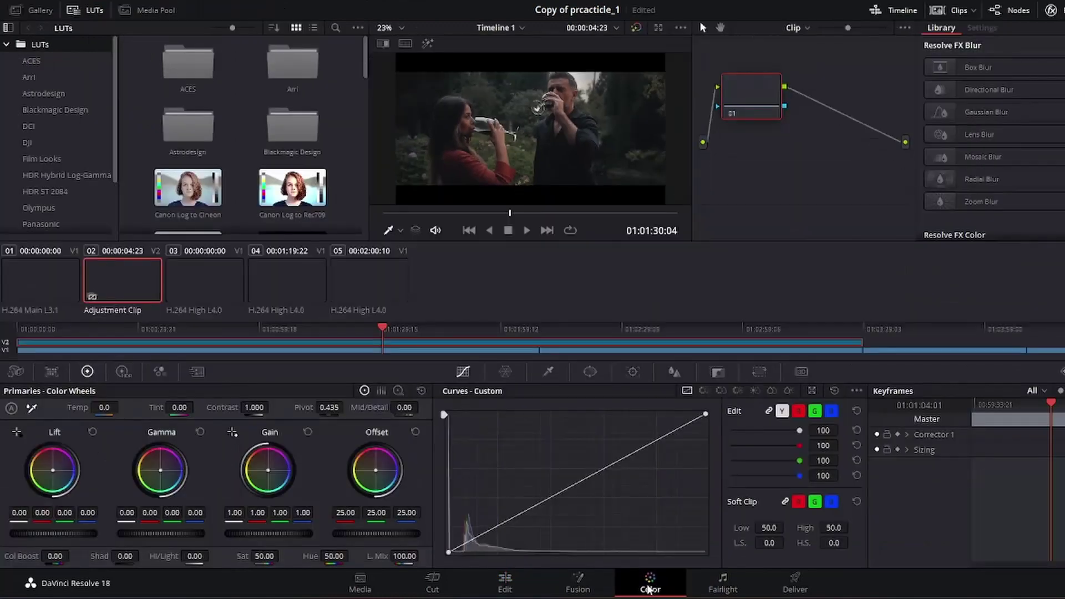
{"action": "key", "text": "space"}
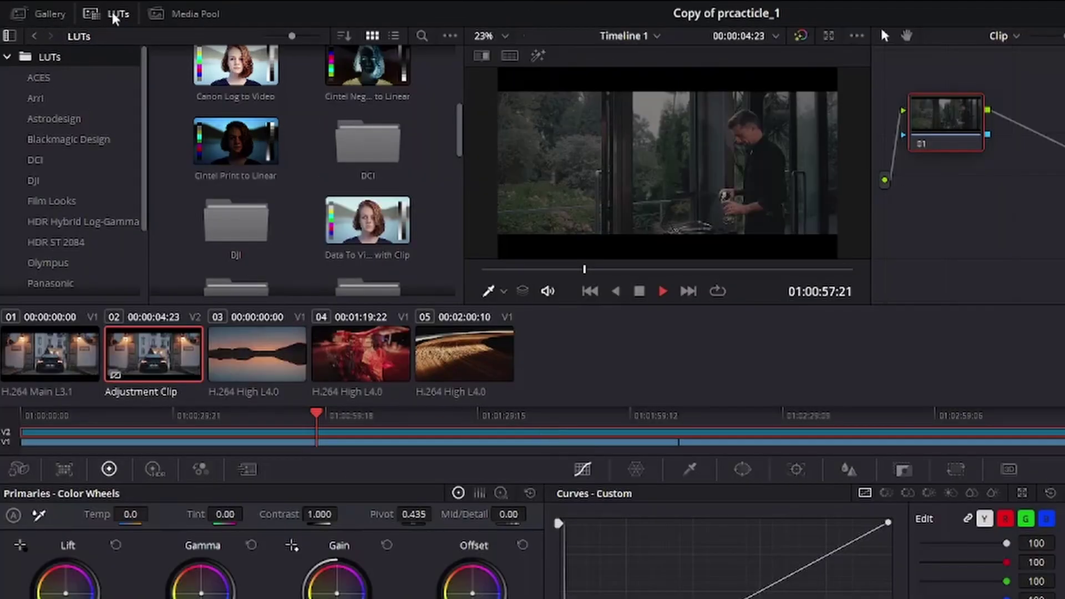
{"action": "left_click", "coordinate": [58, 21]}
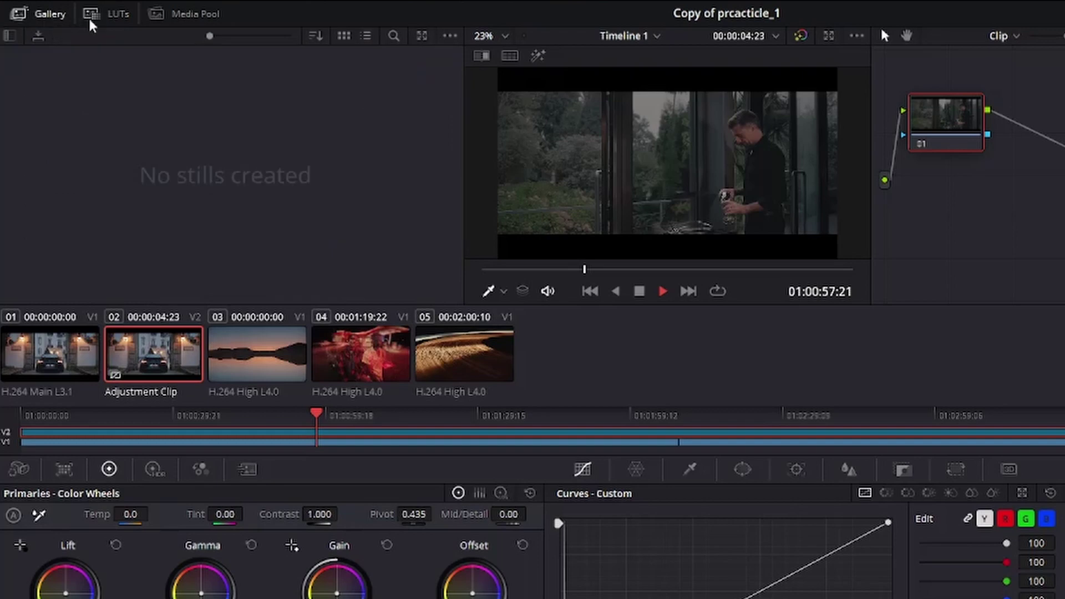
{"action": "left_click", "coordinate": [111, 17]}
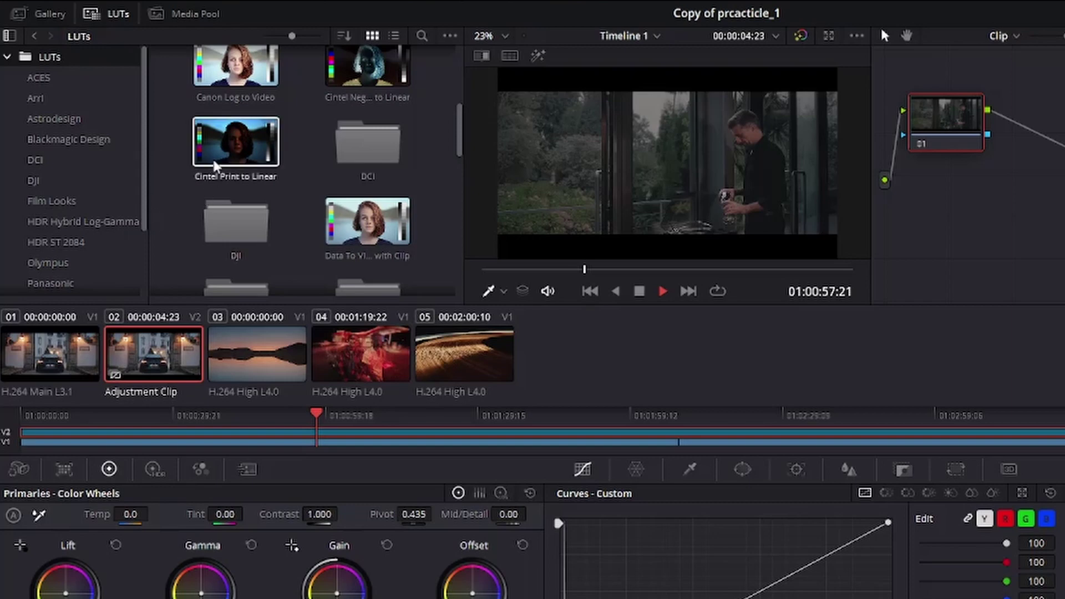
{"action": "left_click_drag", "start_coordinate": [219, 159], "coordinate": [972, 131]}
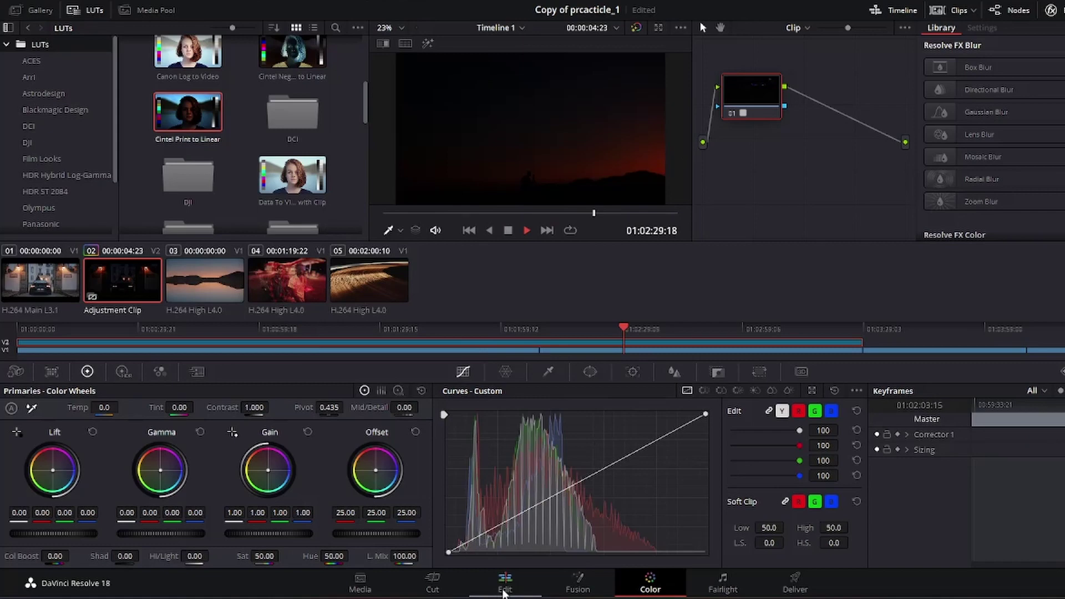
Back on the Edit page, review around 01:03:43 and trim the Video 2 adjustment clip's end shorter
{"action": "left_click", "coordinate": [506, 582]}
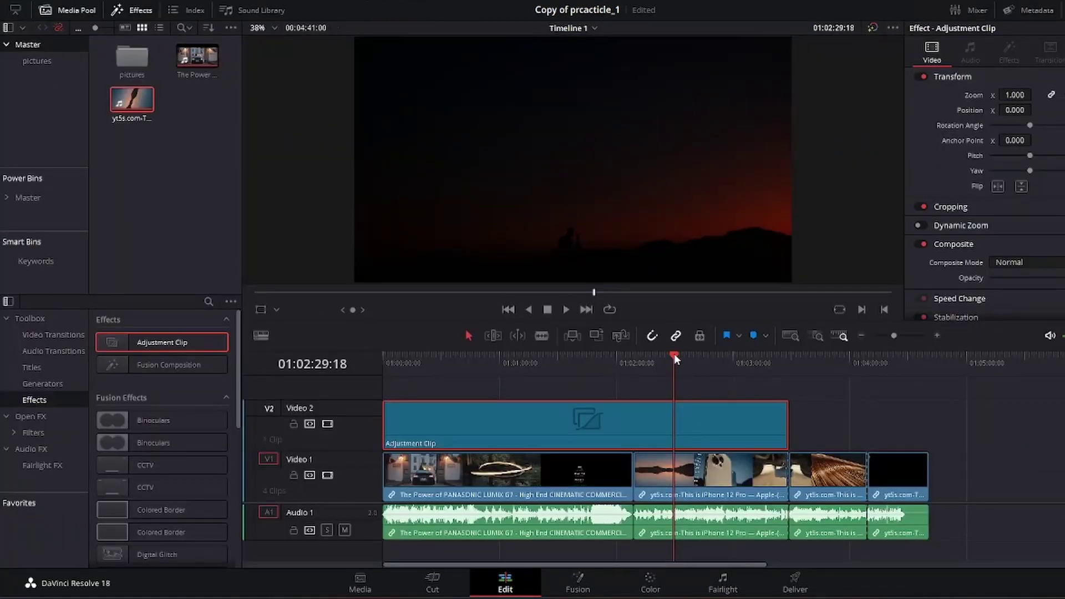
{"action": "left_click_drag", "start_coordinate": [674, 354], "coordinate": [833, 358]}
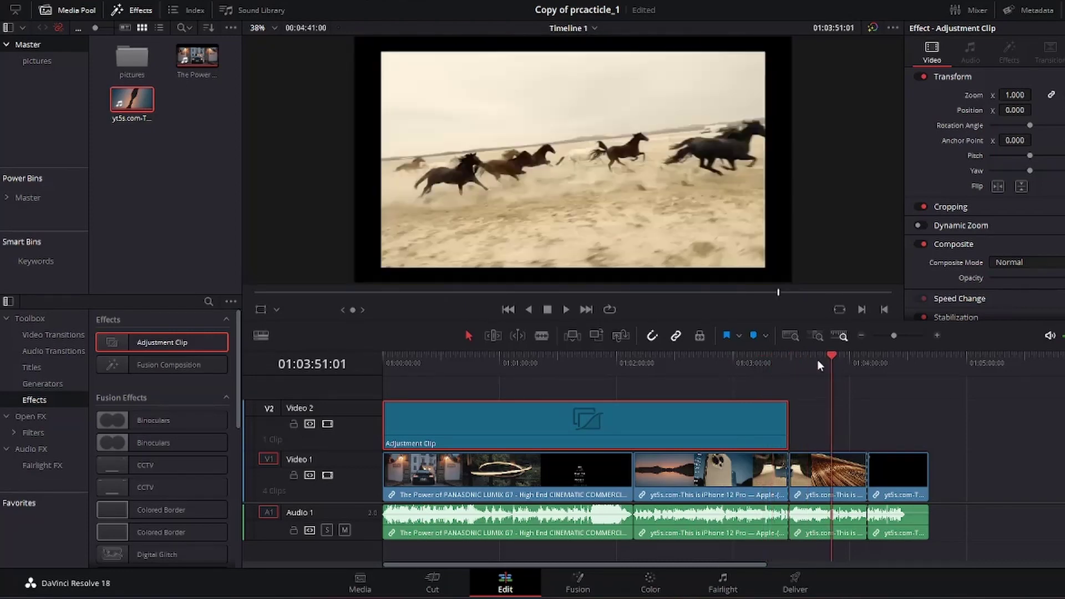
{"action": "left_click", "coordinate": [818, 361]}
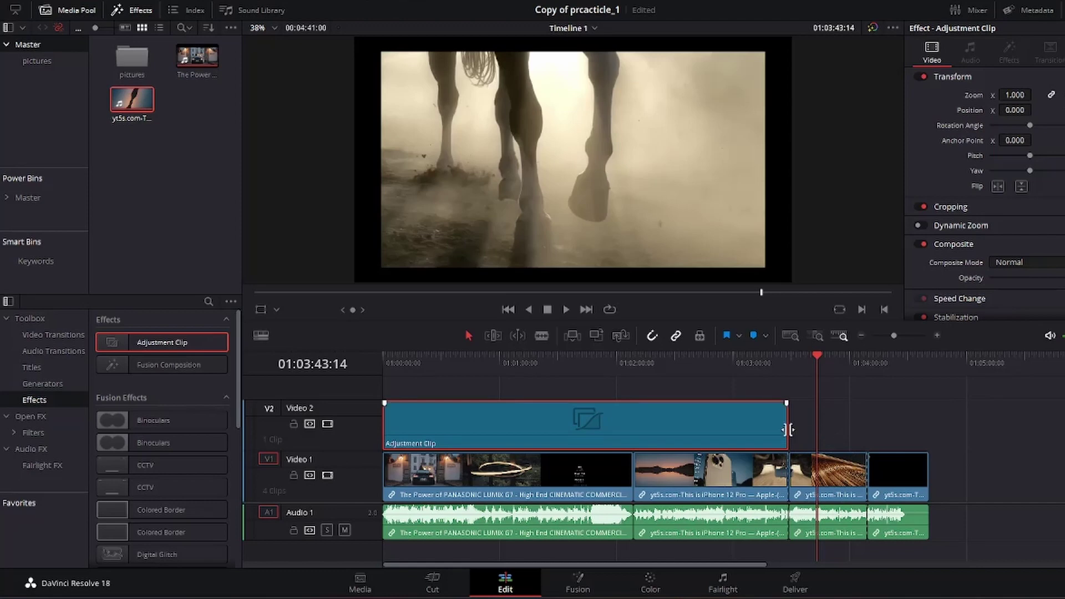
{"action": "left_click_drag", "start_coordinate": [788, 430], "coordinate": [837, 428]}
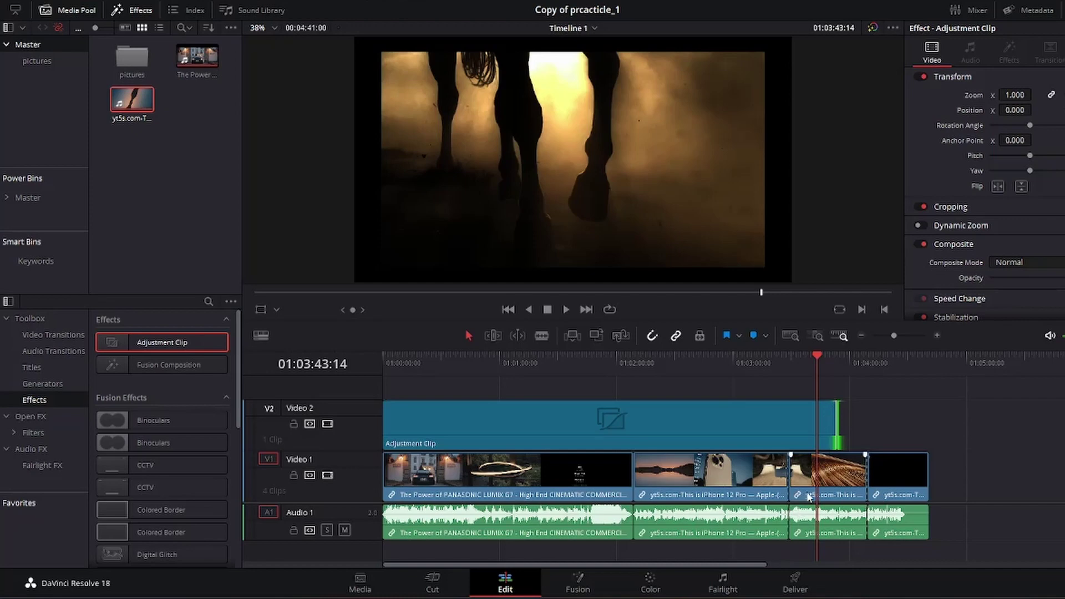
{"action": "left_click_drag", "start_coordinate": [836, 429], "coordinate": [784, 433]}
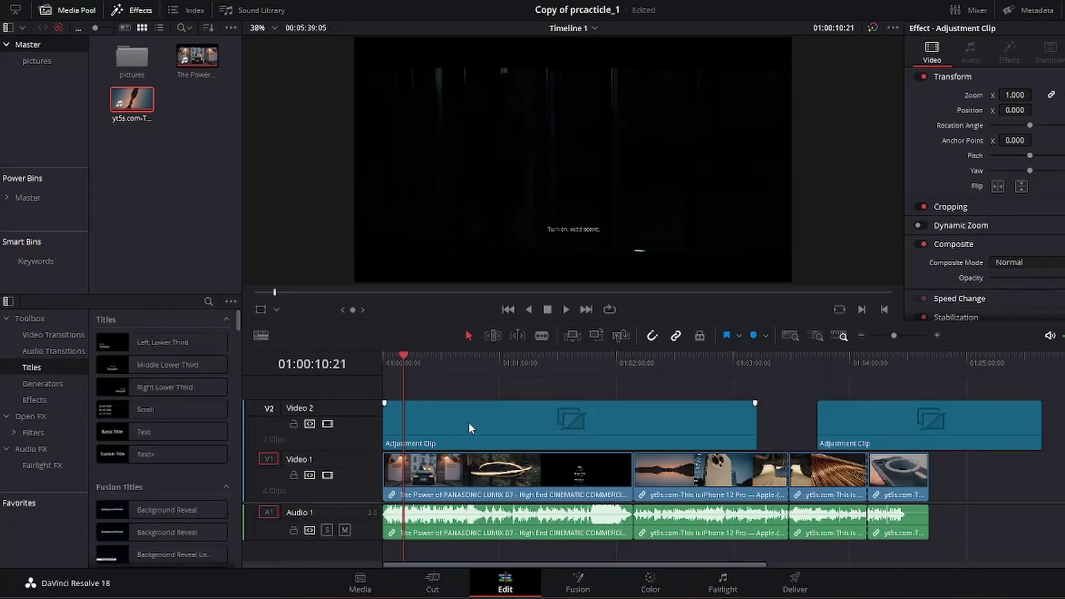
Select the first Panasonic clip, then insert a new Video 3 track above Video 2
{"action": "left_click", "coordinate": [465, 481]}
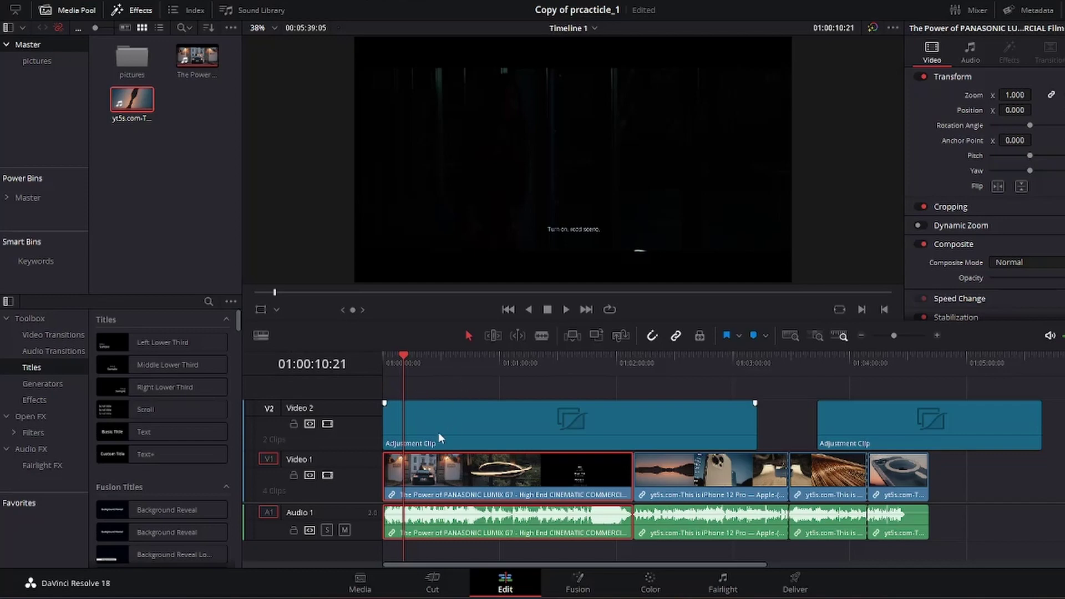
{"action": "right_click", "coordinate": [291, 408]}
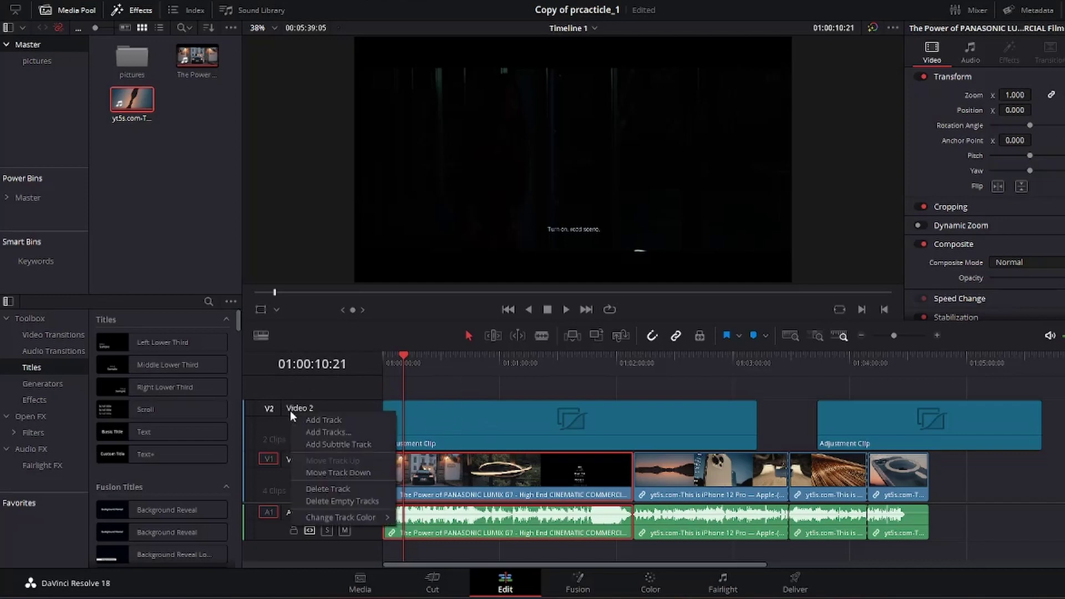
{"action": "left_click", "coordinate": [322, 420]}
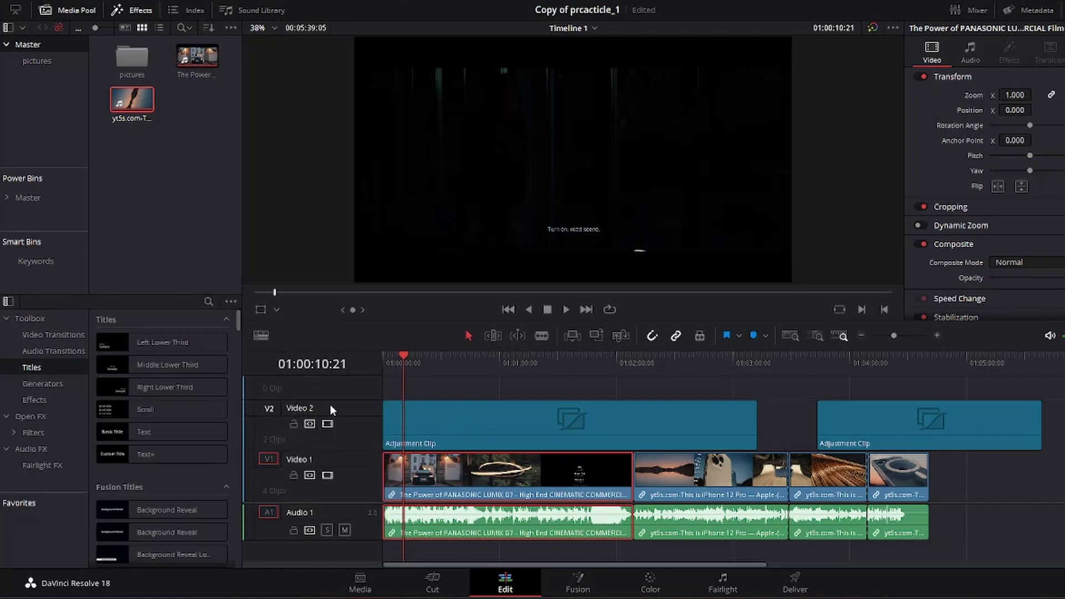
{"action": "scroll", "coordinate": [298, 398], "scroll_direction": "up", "scroll_amount": 1}
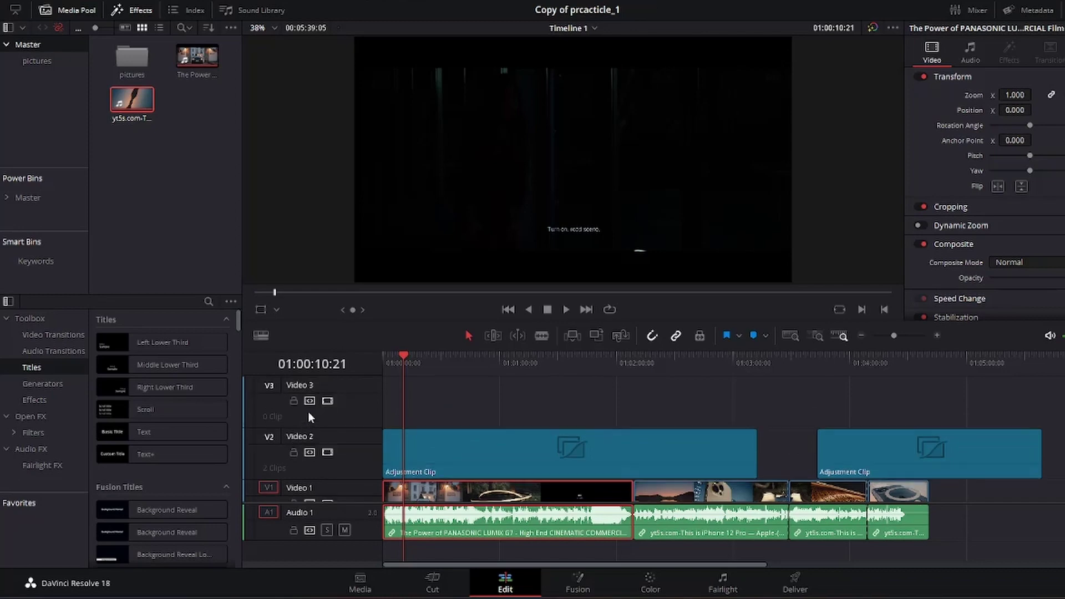
Drop an Adjustment Clip onto Video 3 and extend it back to 01:00:00:00
{"action": "left_click", "coordinate": [35, 400]}
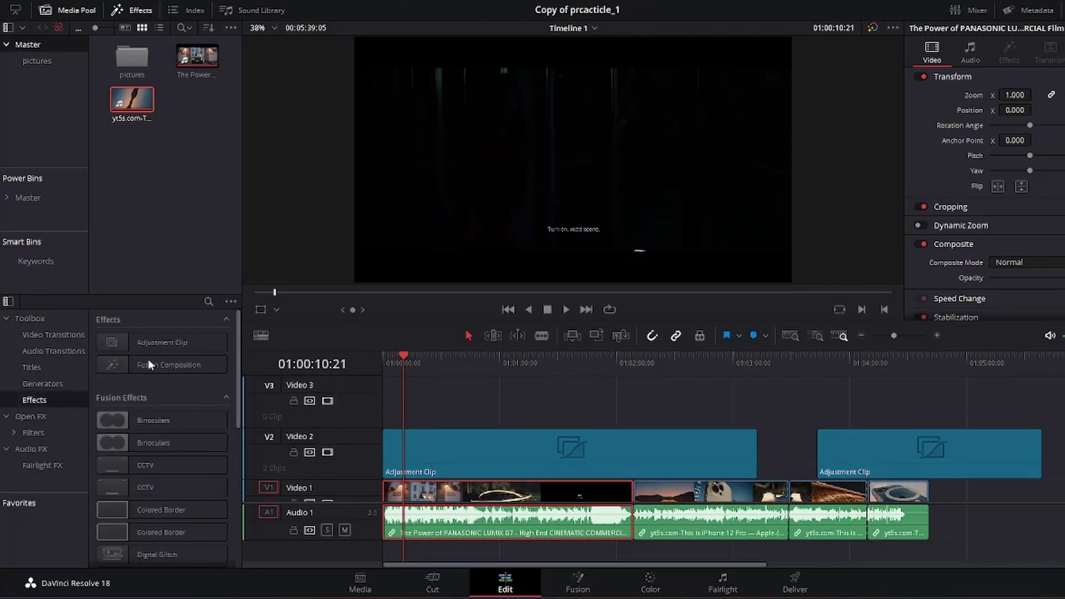
{"action": "left_click_drag", "start_coordinate": [147, 343], "coordinate": [401, 399]}
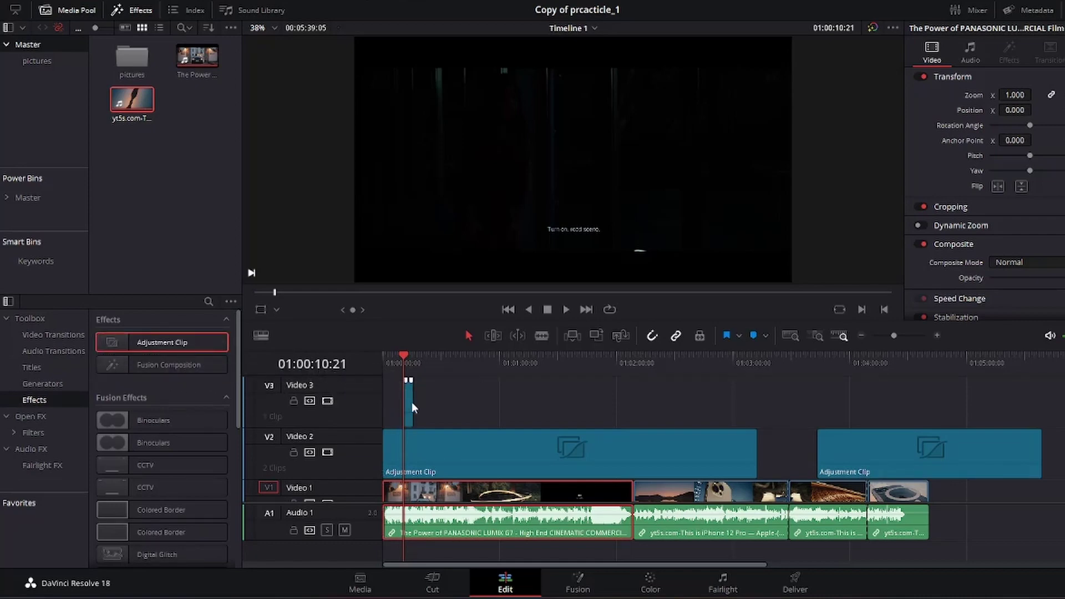
{"action": "left_click", "coordinate": [409, 402]}
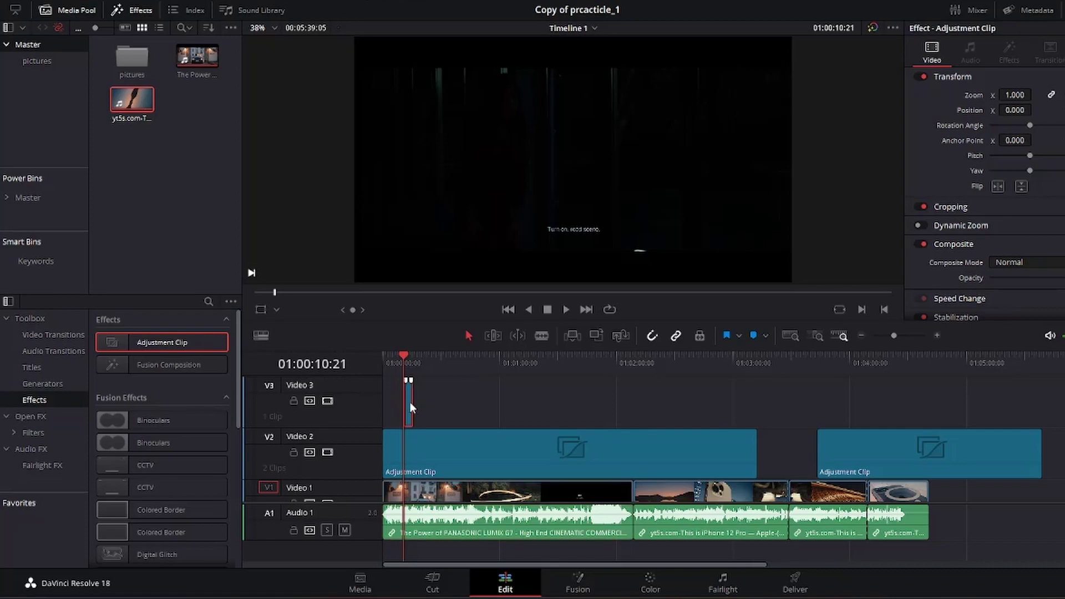
{"action": "left_click", "coordinate": [404, 401]}
{"action": "key", "text": "Home"}
{"action": "left_click_drag", "start_coordinate": [401, 399], "coordinate": [633, 402]}
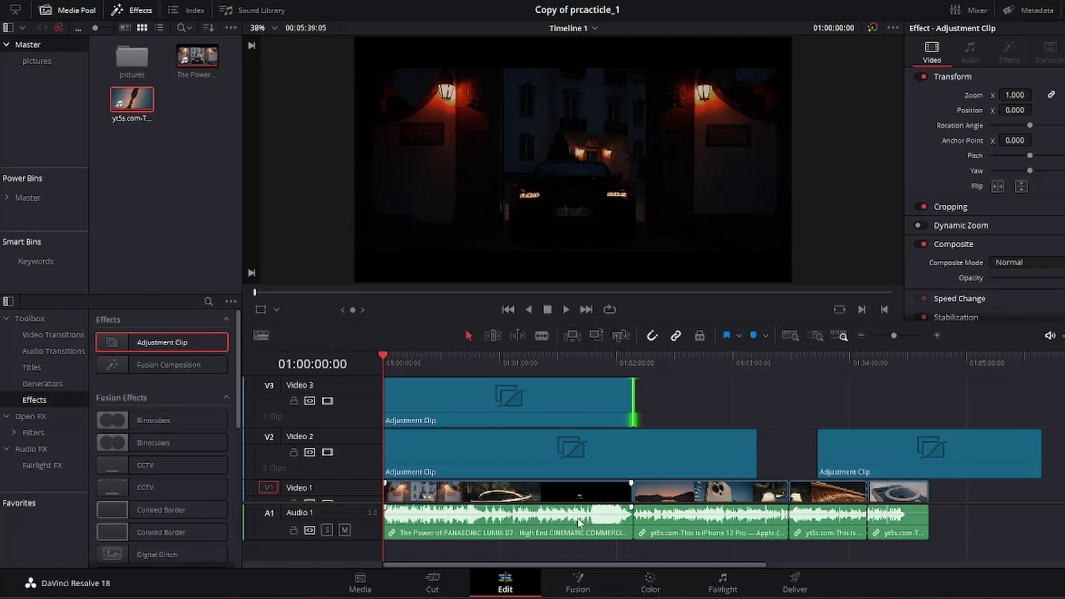
On the Color page, raise the Video 3 adjustment clip's Shad value to 100
{"action": "left_click", "coordinate": [651, 587]}
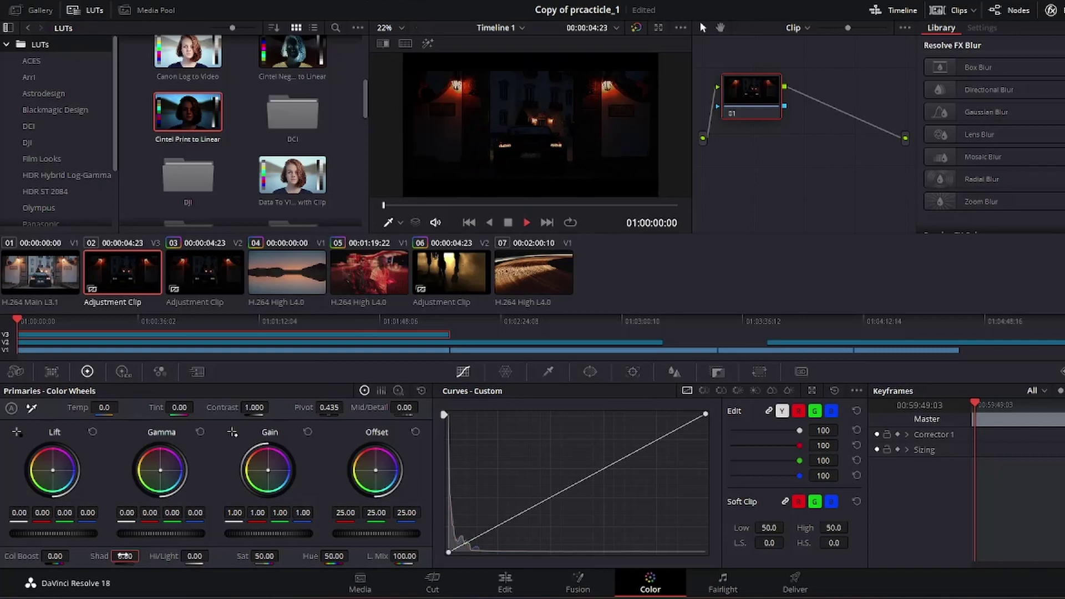
{"action": "left_click_drag", "start_coordinate": [118, 557], "coordinate": [142, 556]}
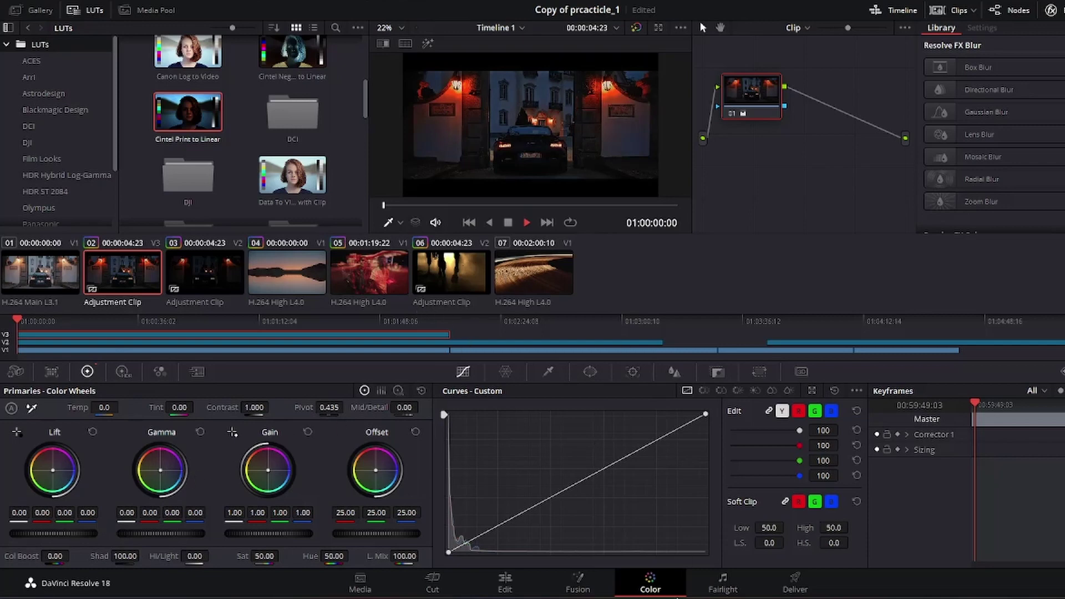
Back on the Edit page, mute Audio 1 and scrub from 01:00:16:19 through the brightened clips
{"action": "left_click", "coordinate": [526, 594]}
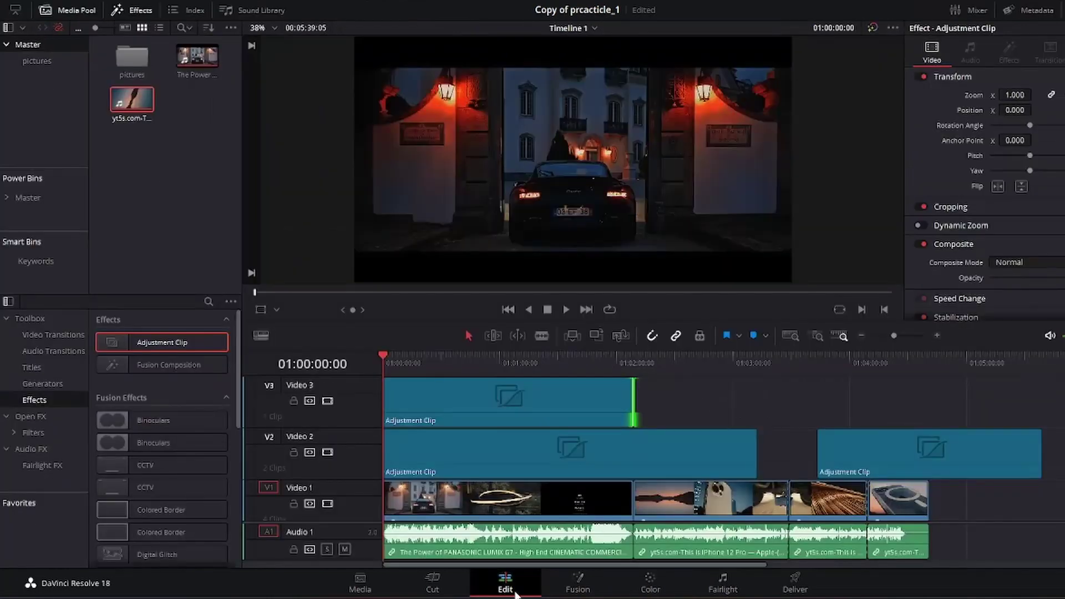
{"action": "left_click", "coordinate": [489, 361]}
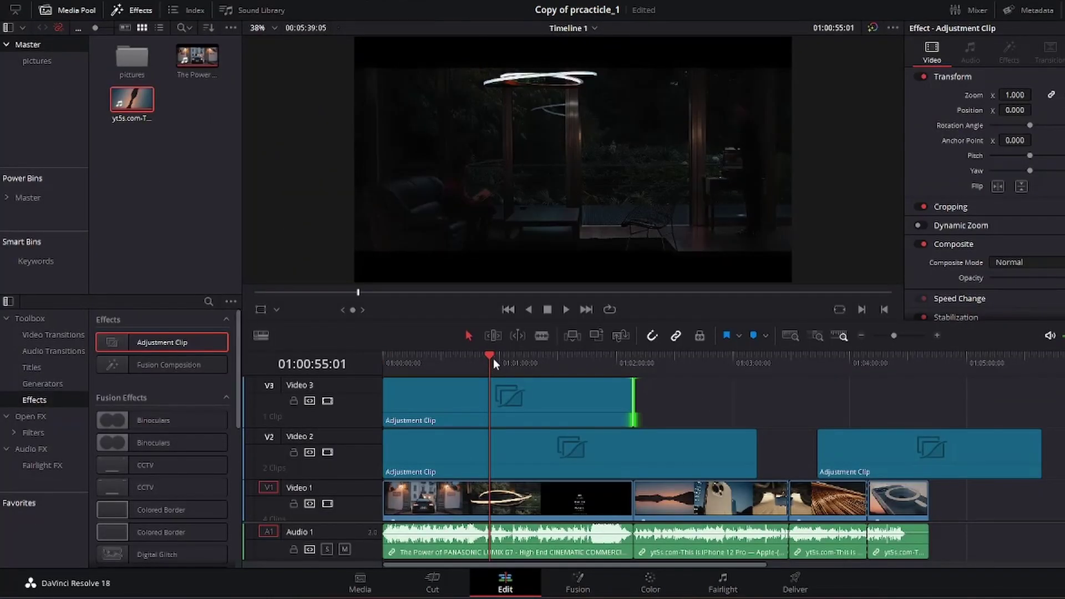
{"action": "left_click_drag", "start_coordinate": [492, 354], "coordinate": [412, 365]}
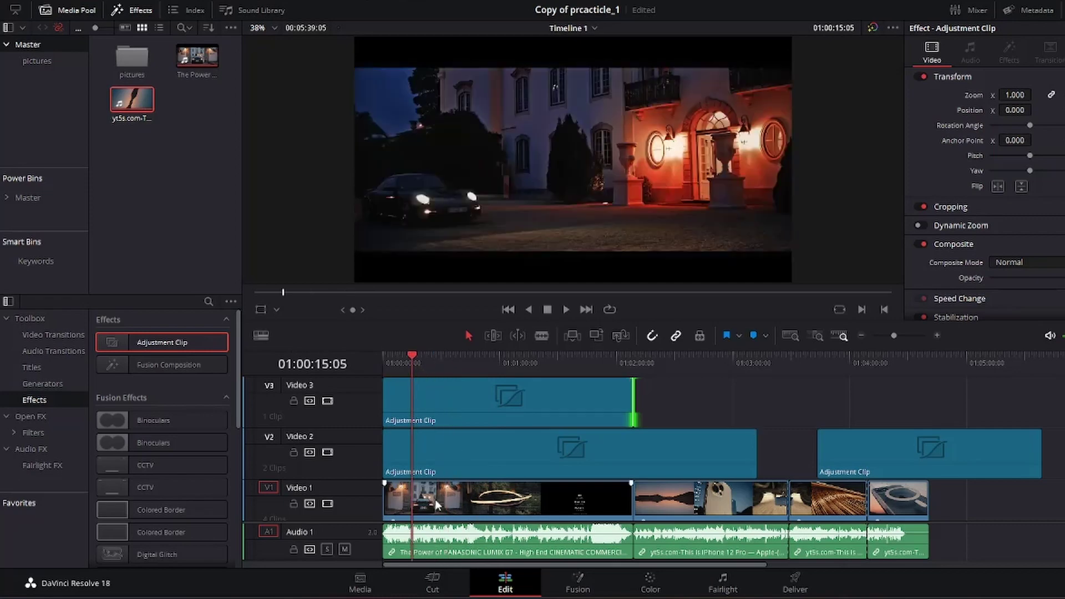
{"action": "left_click", "coordinate": [344, 550]}
{"action": "left_click_drag", "start_coordinate": [413, 352], "coordinate": [608, 367]}
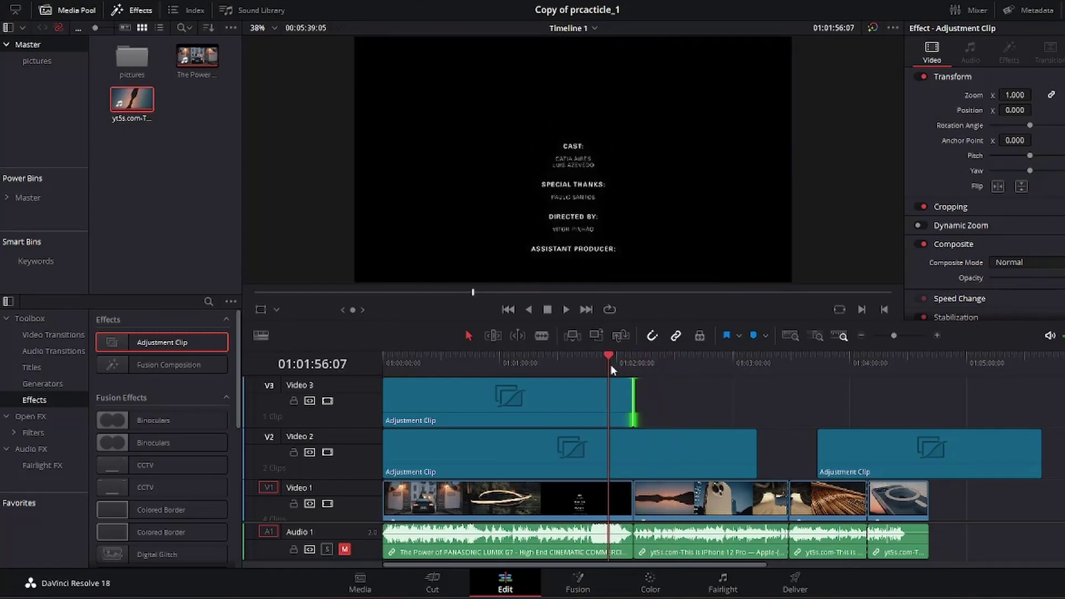